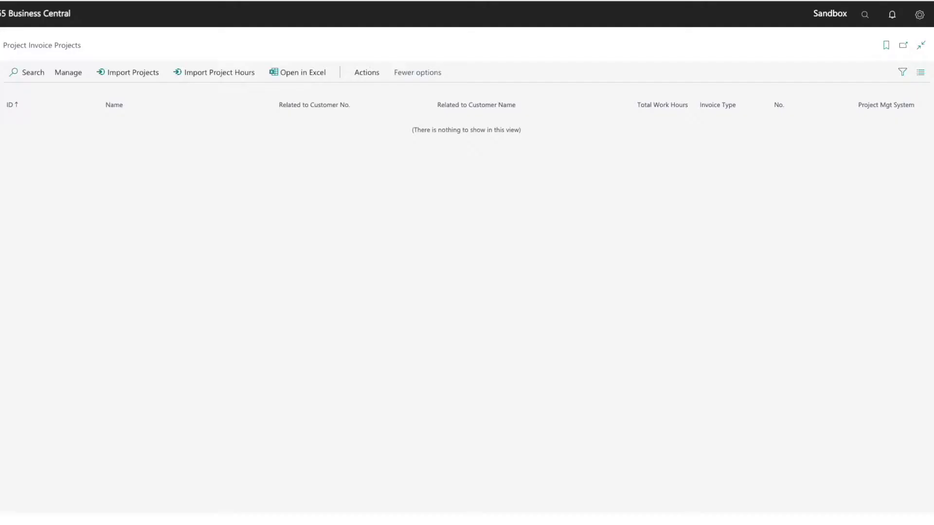
# Step: Import the projects into the Project Invoice Projects list and open the AD project's card for editing
pyautogui.moveTo(94, 46); pyautogui.dragTo(1, 47)
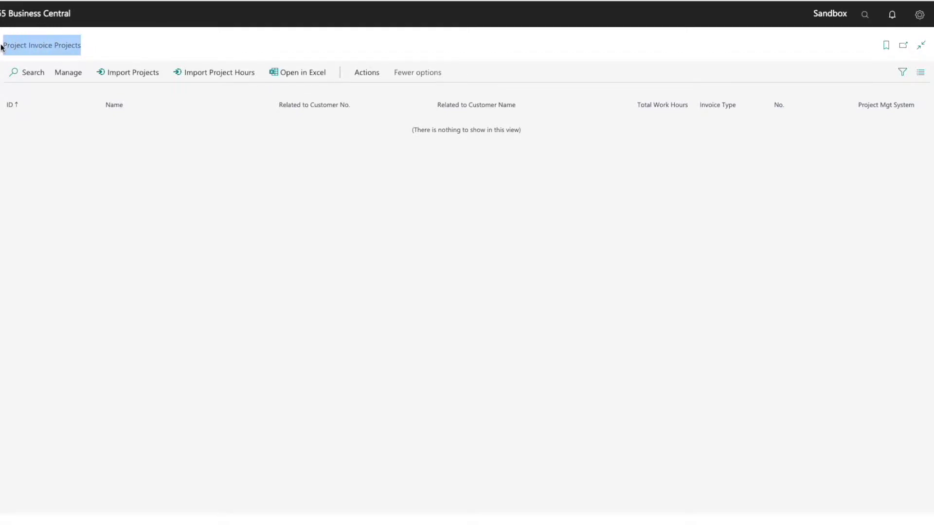
pyautogui.click(132, 74)
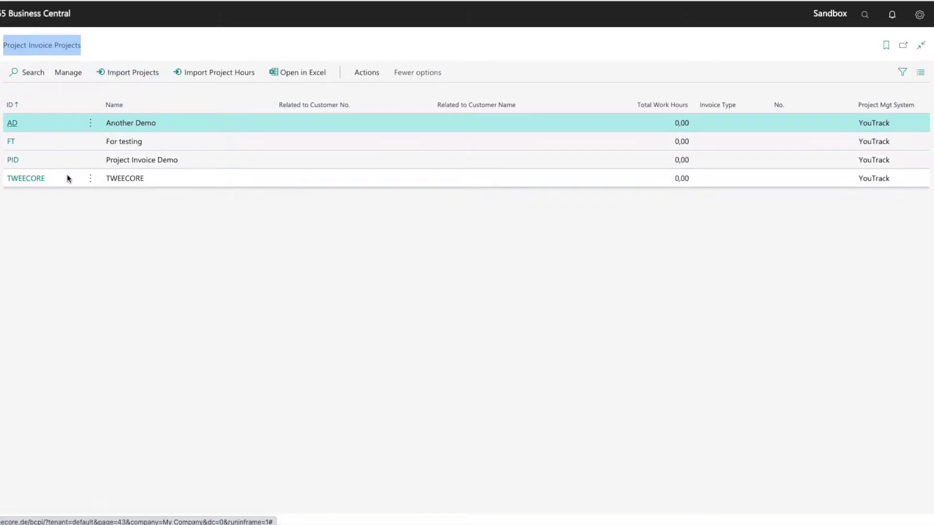
pyautogui.click(11, 123)
pyautogui.click(436, 45)
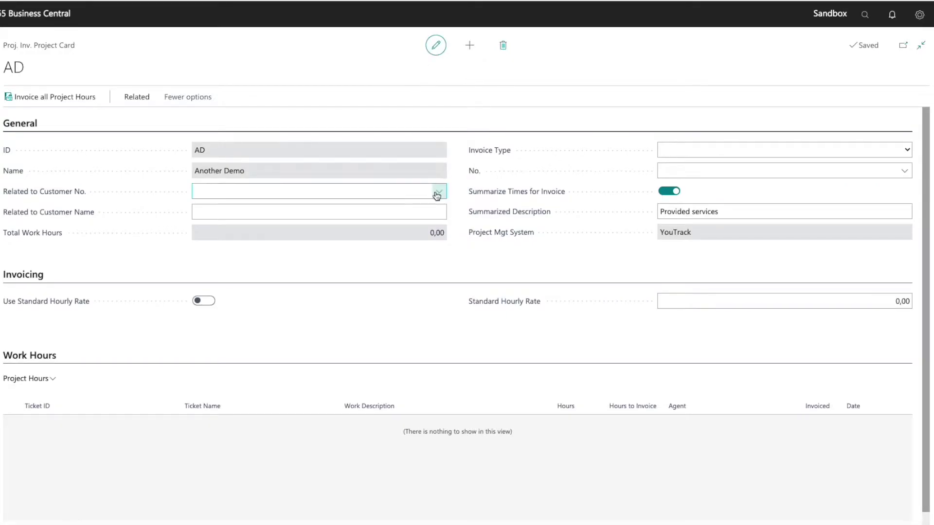
# Step: Relate the AD project to customer Cyberdyne Systems and set its invoice type to Item with No. ITEM1
pyautogui.click(438, 191)
pyautogui.click(235, 242)
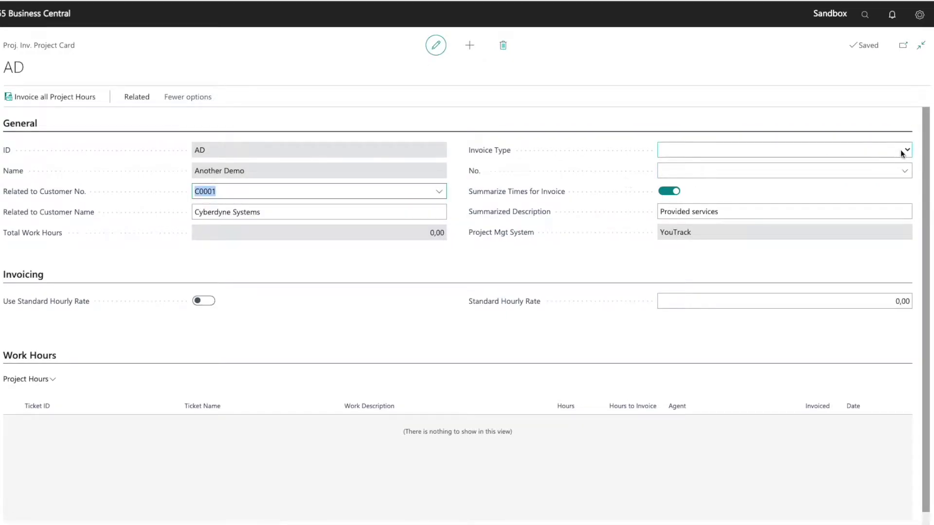
pyautogui.click(902, 149)
pyautogui.click(754, 162)
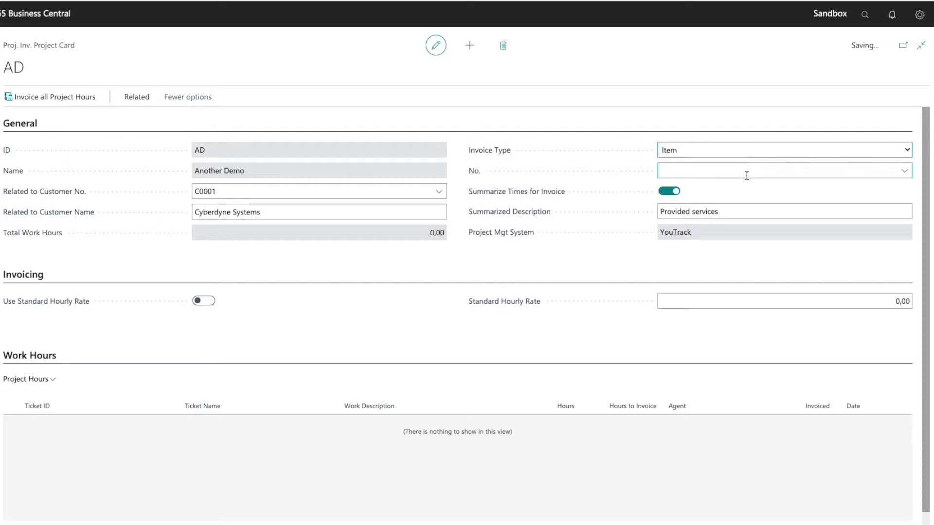
pyautogui.click(746, 173)
pyautogui.click(704, 216)
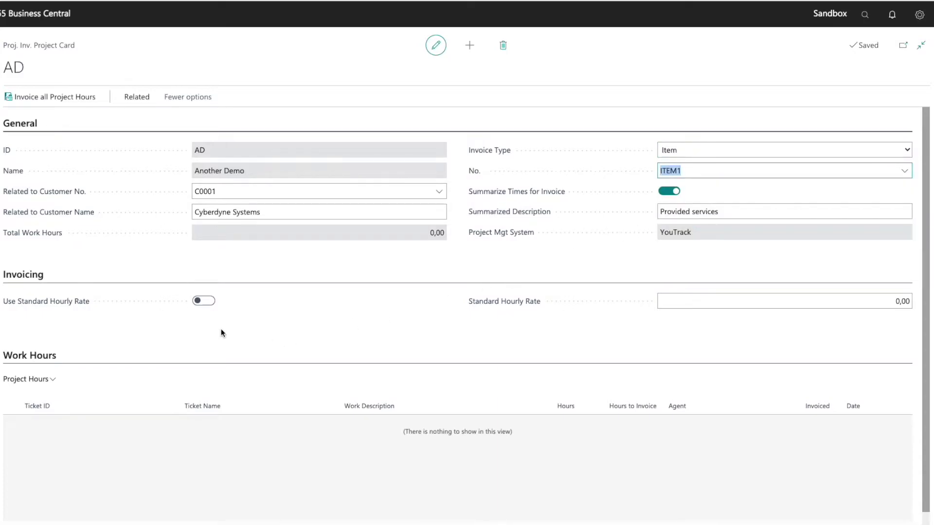
# Step: Enable the standard hourly rate for the AD project and set it to 125
pyautogui.click(199, 300)
pyautogui.press('Tab')
pyautogui.write('125')
pyautogui.press('Tab')
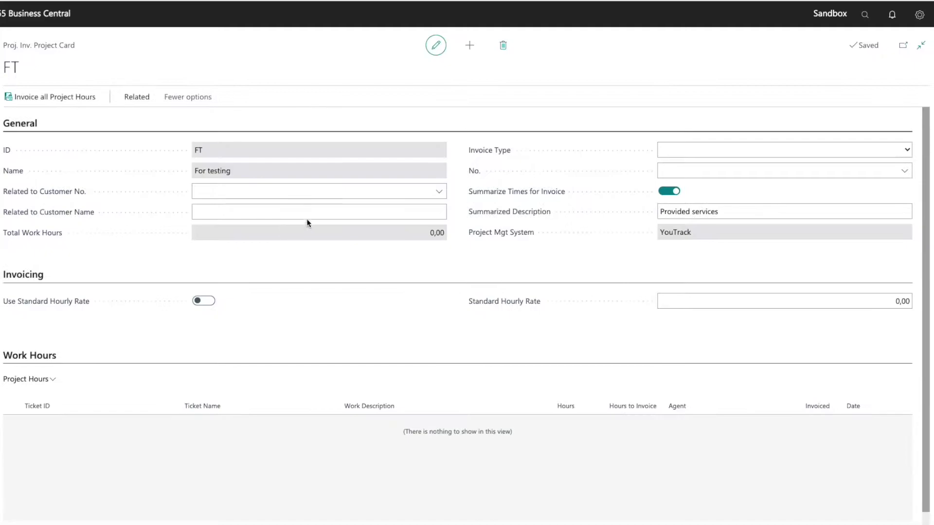
# Step: Relate the FT project to customer Starr Company Ltd. and set its invoice type to G/L Account with No. 1200
pyautogui.click(302, 194)
pyautogui.click(263, 253)
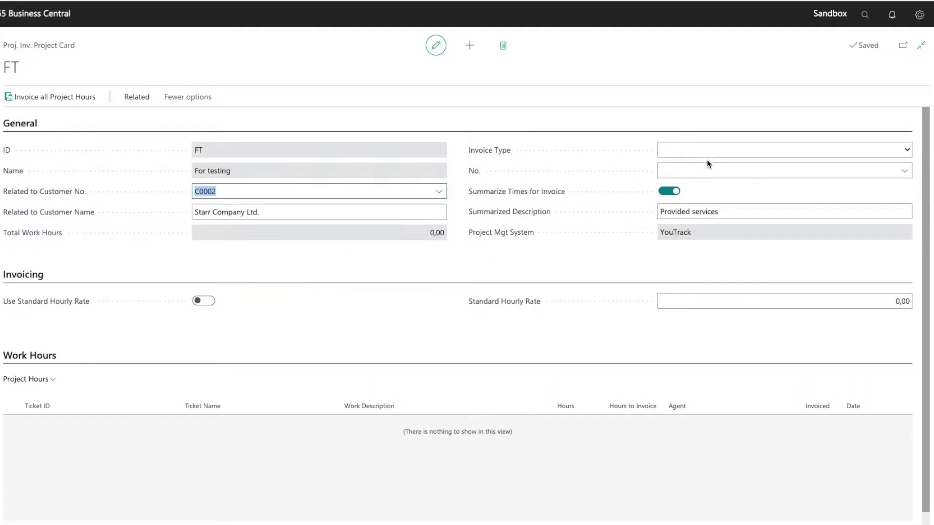
pyautogui.click(716, 150)
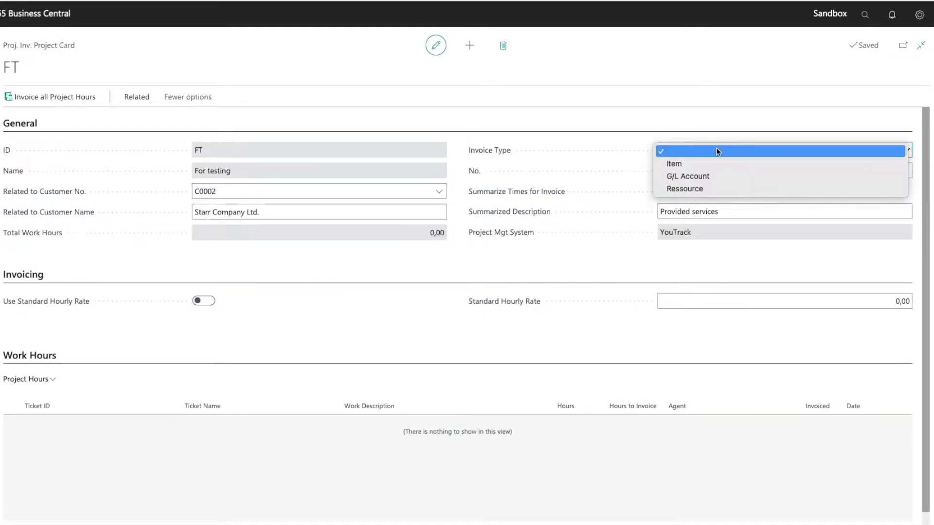
pyautogui.click(710, 175)
pyautogui.click(715, 172)
pyautogui.click(695, 219)
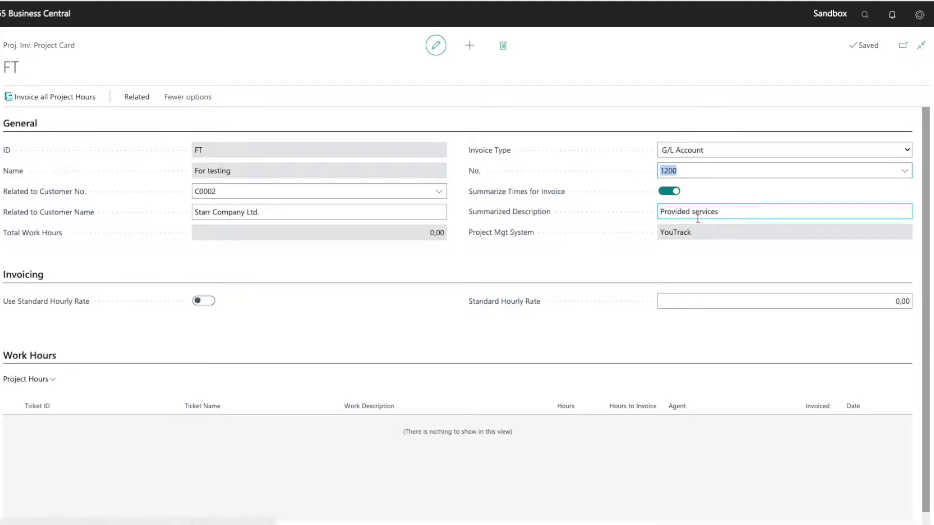
# Step: Enable the standard hourly rate for the FT project and set it to 110
pyautogui.click(203, 301)
pyautogui.click(872, 301)
pyautogui.write('110')
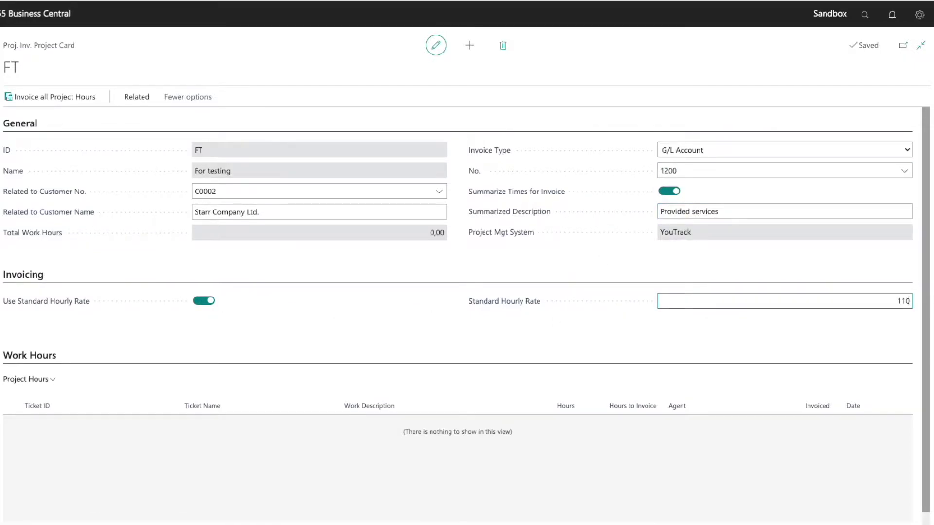
pyautogui.press('Tab')
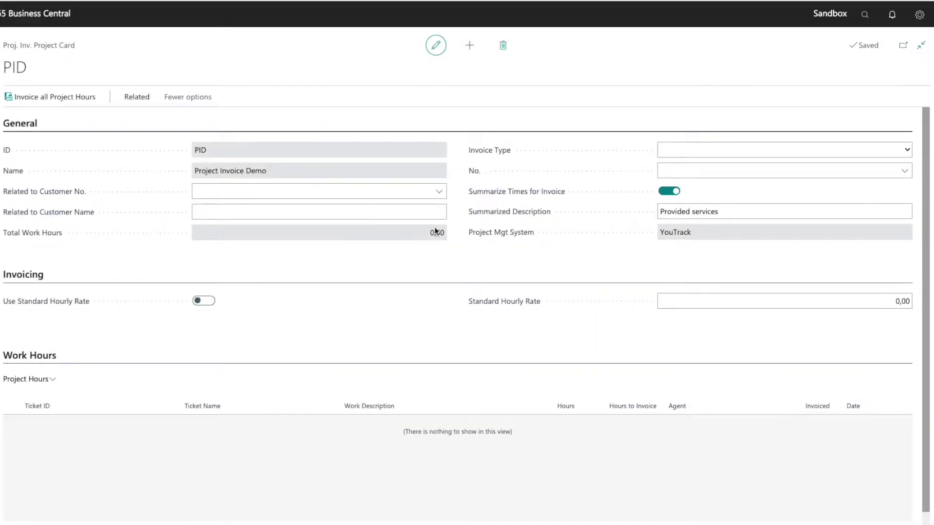
# Step: Relate the PID project to customer Heptacom GmbH and set its invoice type to Ressource with No. R001
pyautogui.click(437, 191)
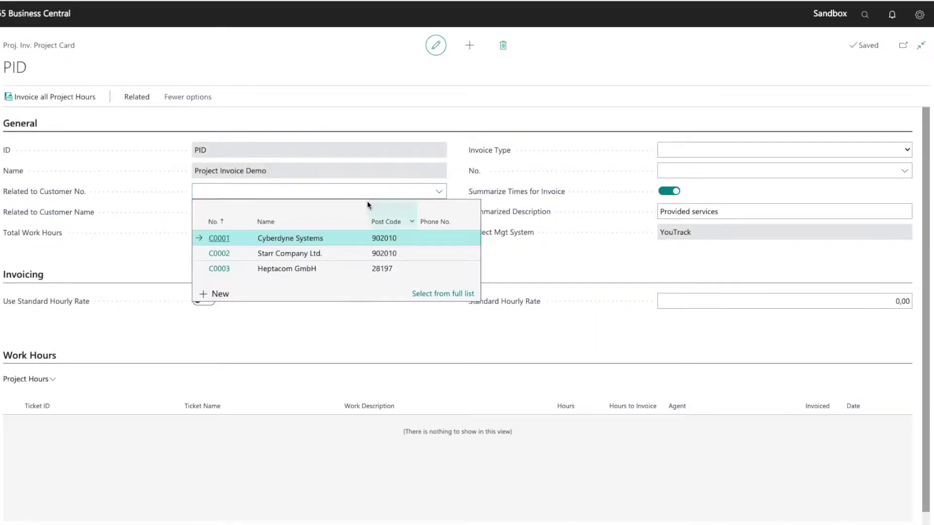
pyautogui.click(292, 267)
pyautogui.click(811, 152)
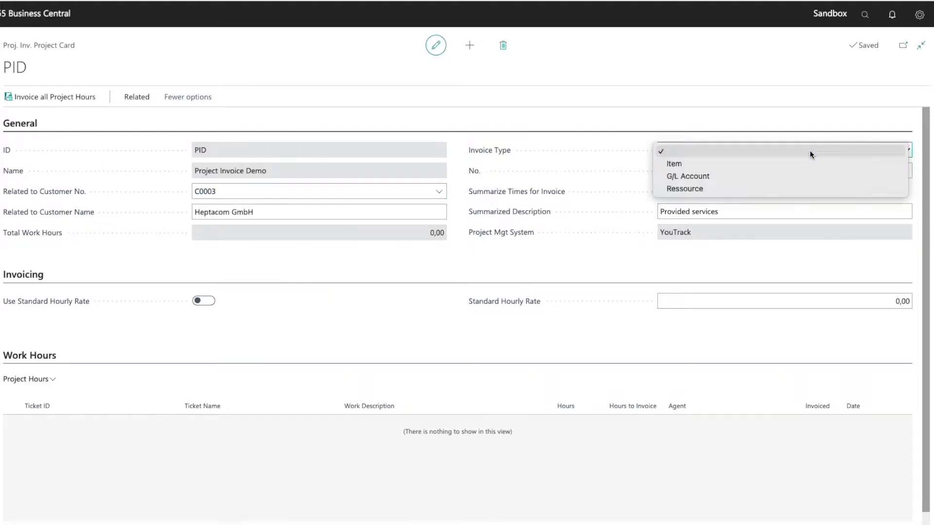
pyautogui.click(733, 188)
pyautogui.click(736, 171)
pyautogui.click(701, 217)
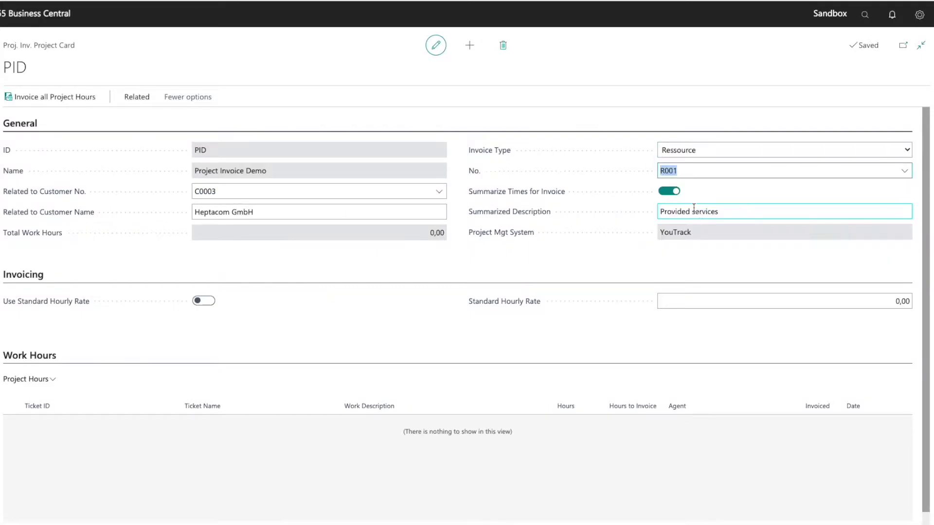
# Step: Disable summarizing times for the PID project's invoice, and enable its standard hourly rate at 115
pyautogui.click(671, 193)
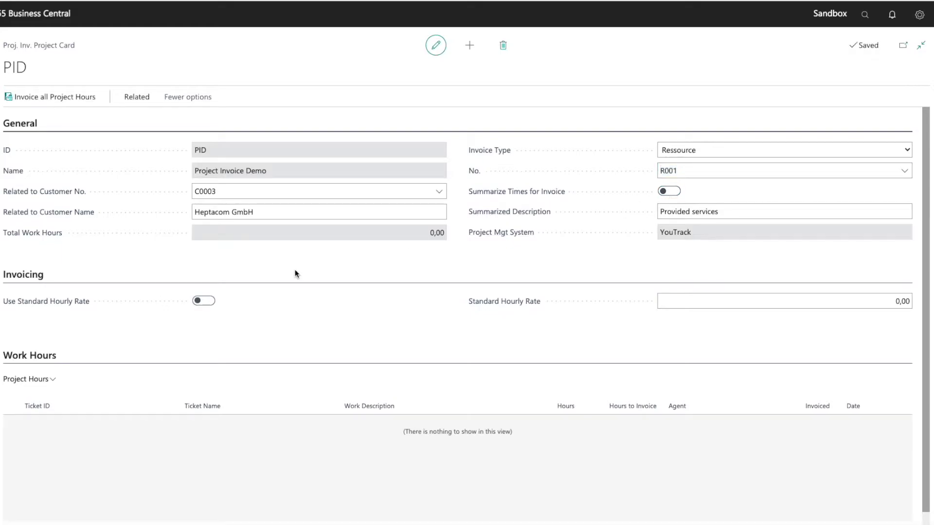
pyautogui.click(202, 302)
pyautogui.click(879, 304)
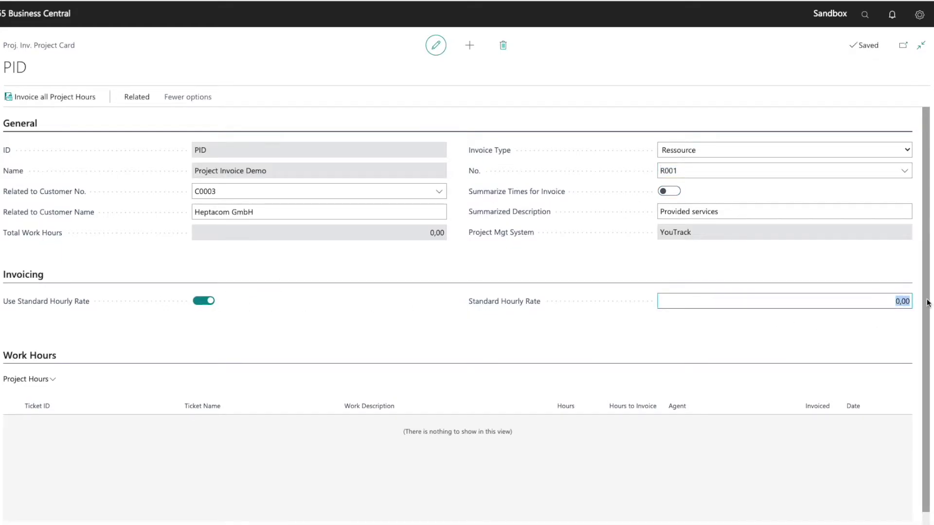
pyautogui.write('115')
pyautogui.press('Tab')
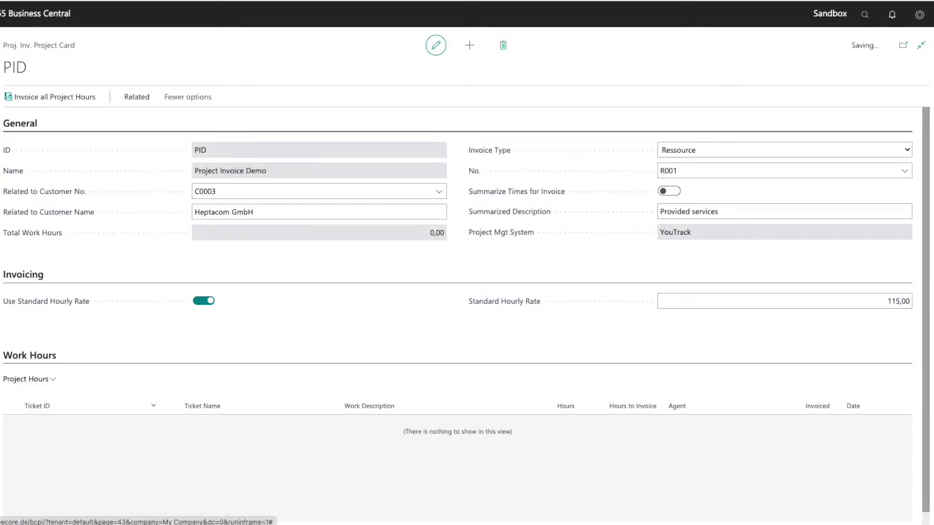
pyautogui.press('Escape')
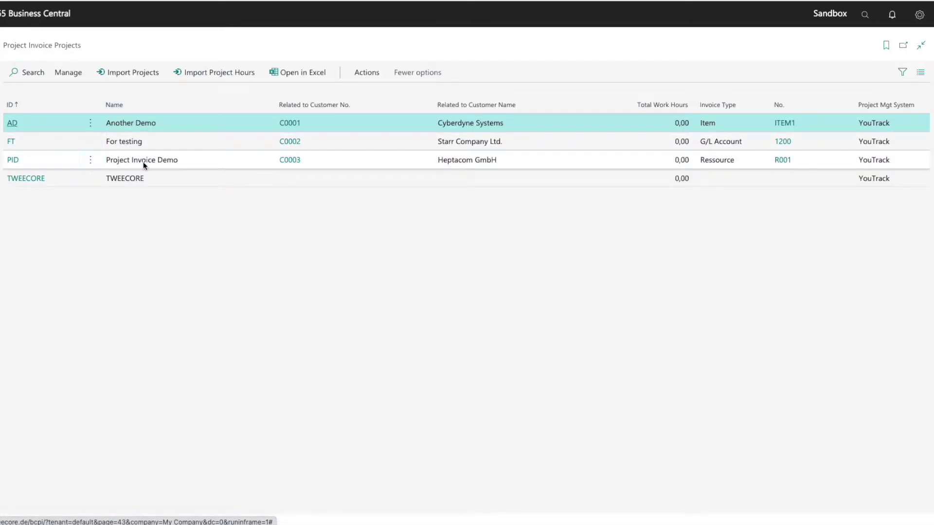
# Step: Import the project hours for a period starting on 01.08.2021
pyautogui.moveTo(649, 93)
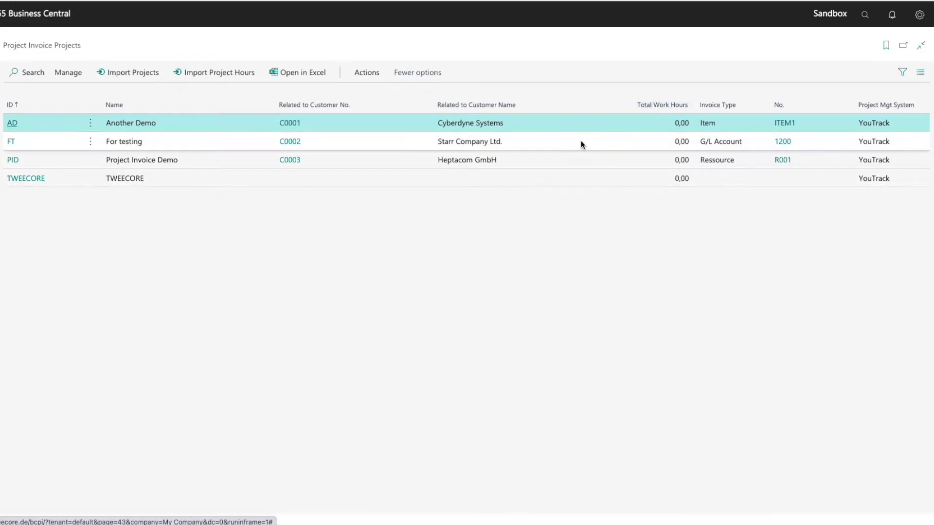
pyautogui.click(196, 76)
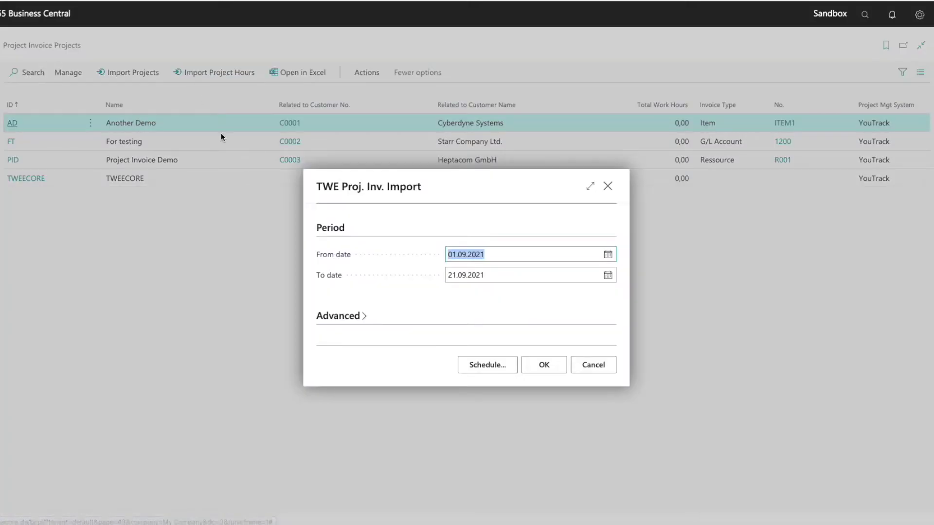
pyautogui.click(608, 255)
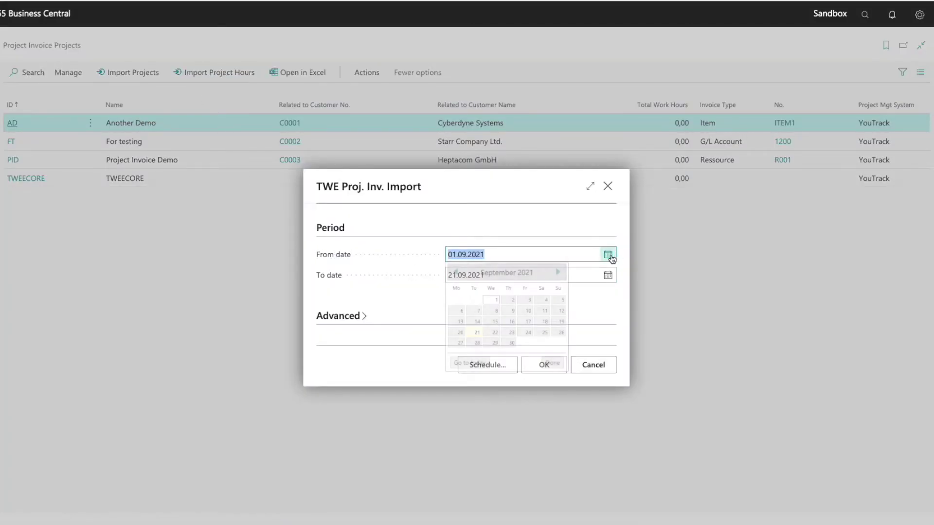
pyautogui.click(456, 272)
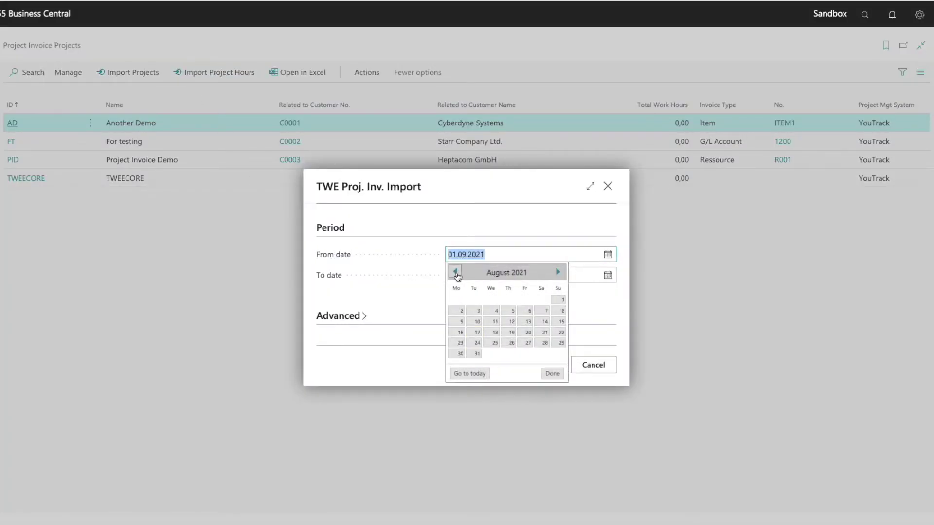
pyautogui.click(558, 299)
pyautogui.click(544, 365)
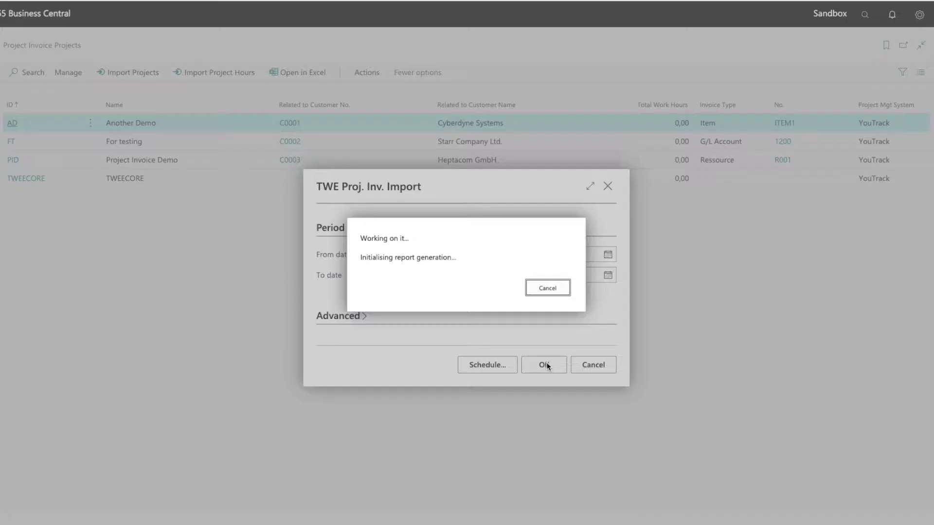
pyautogui.click(564, 303)
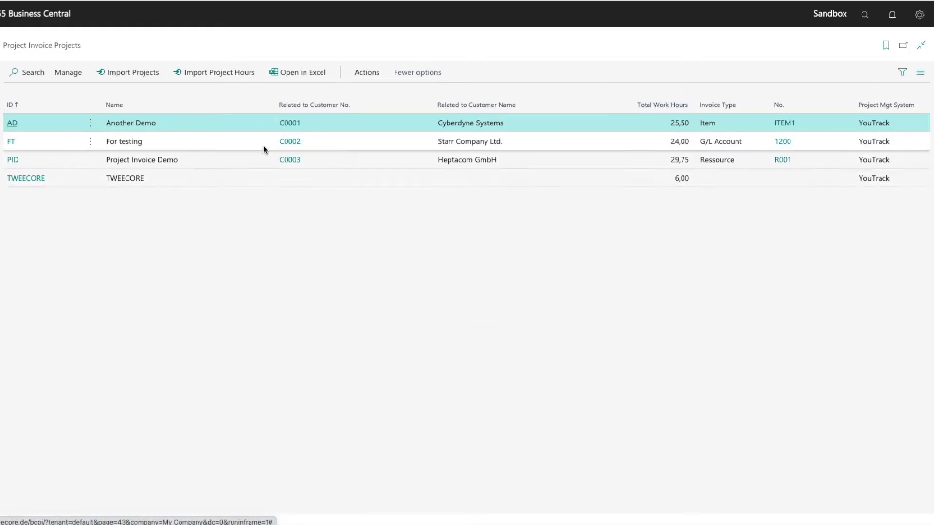
# Step: On the AD project's card, set Hours to Invoice to 10 for the first work hours entry and 8,25 for the second
pyautogui.click(12, 124)
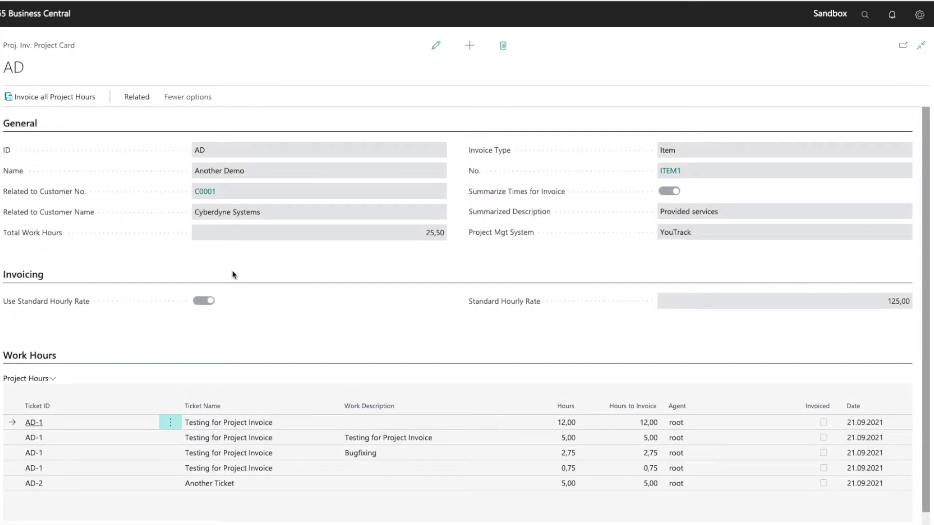
pyautogui.scroll(-1, 333, 323)
pyautogui.scroll(1, 333, 323)
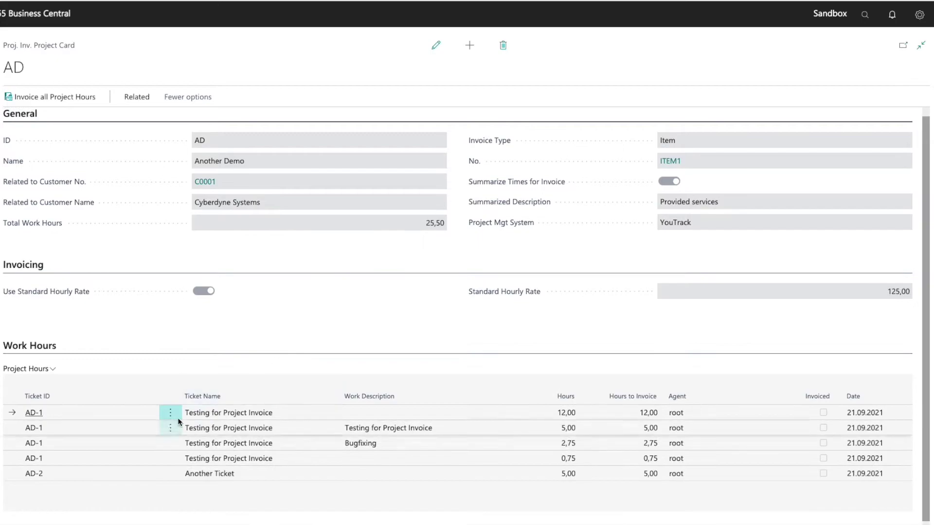
pyautogui.click(435, 45)
pyautogui.click(647, 412)
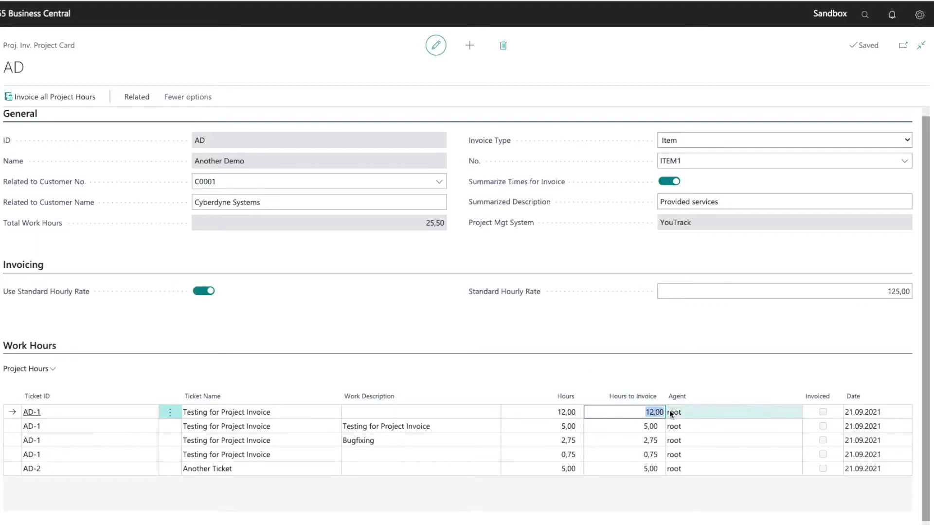
pyautogui.press('Down')
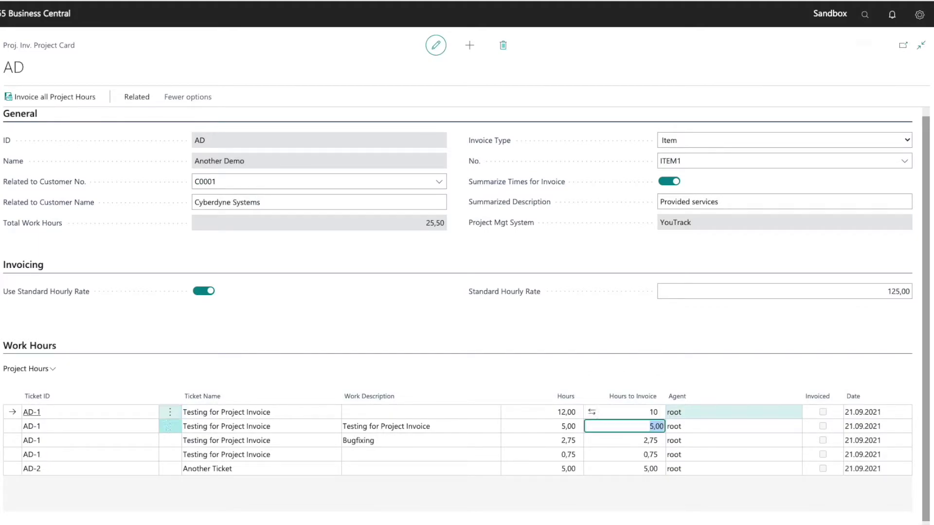
pyautogui.write('8,25')
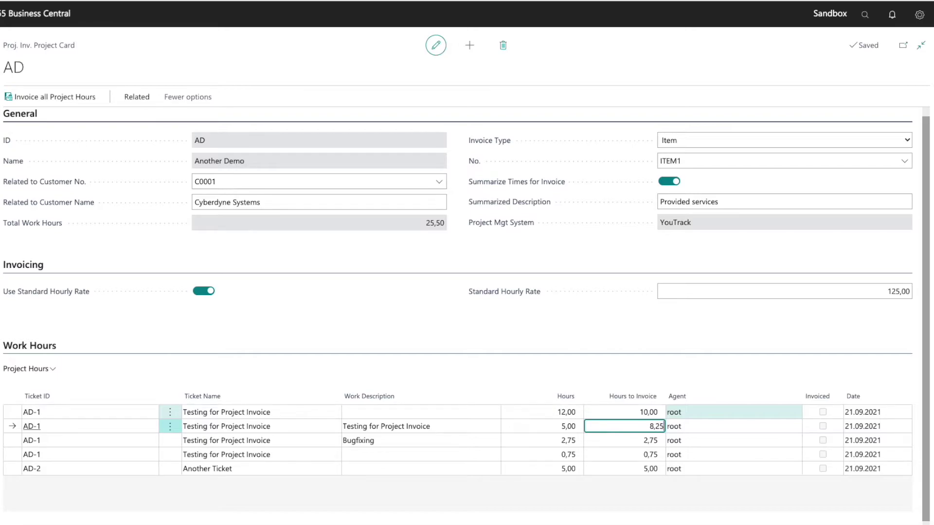
pyautogui.press('Tab')
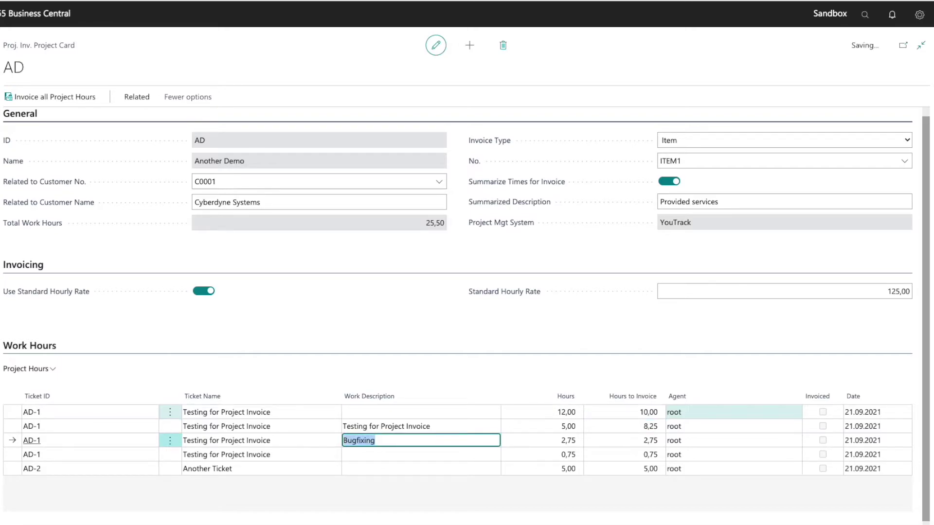
# Step: Change the work description of the Bugfixing entry to "Bugfixing for Website" and set its Hours to Invoice to 3
pyautogui.click(463, 439)
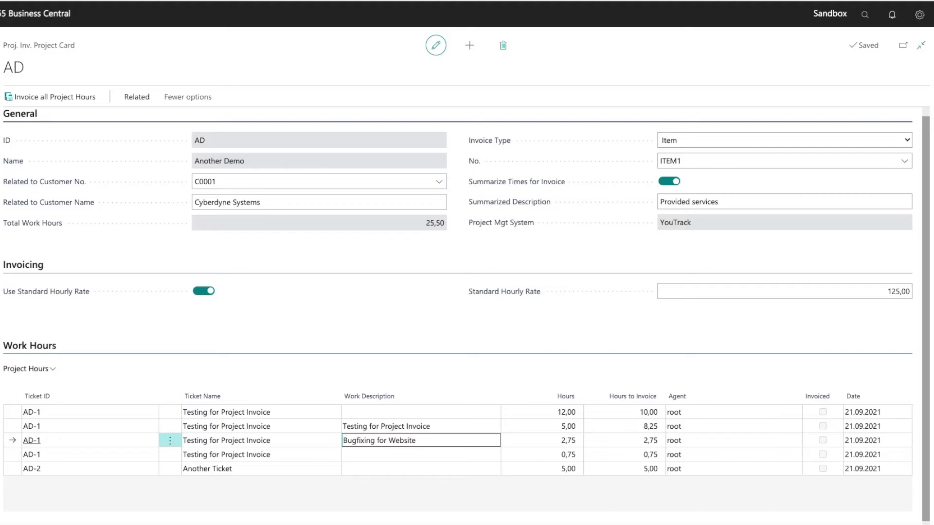
pyautogui.press('Tab')
pyautogui.write('3')
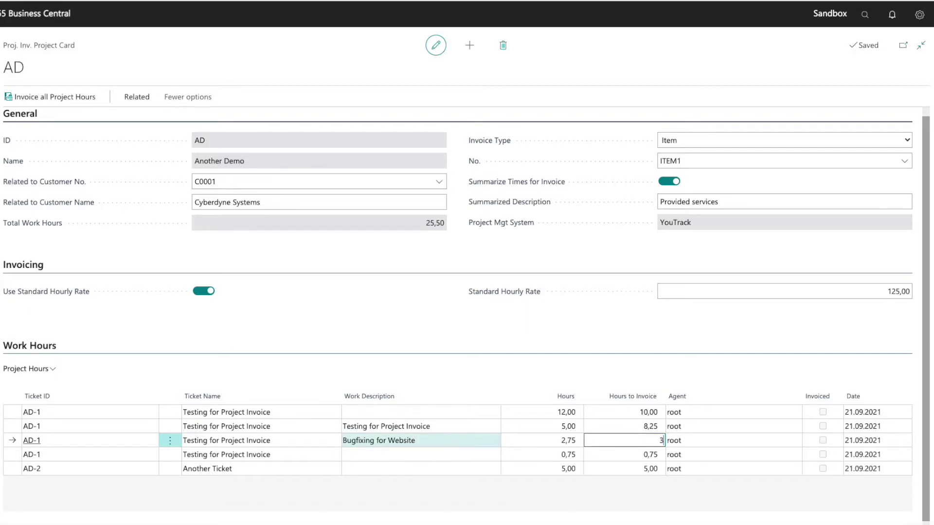
pyautogui.press('Tab')
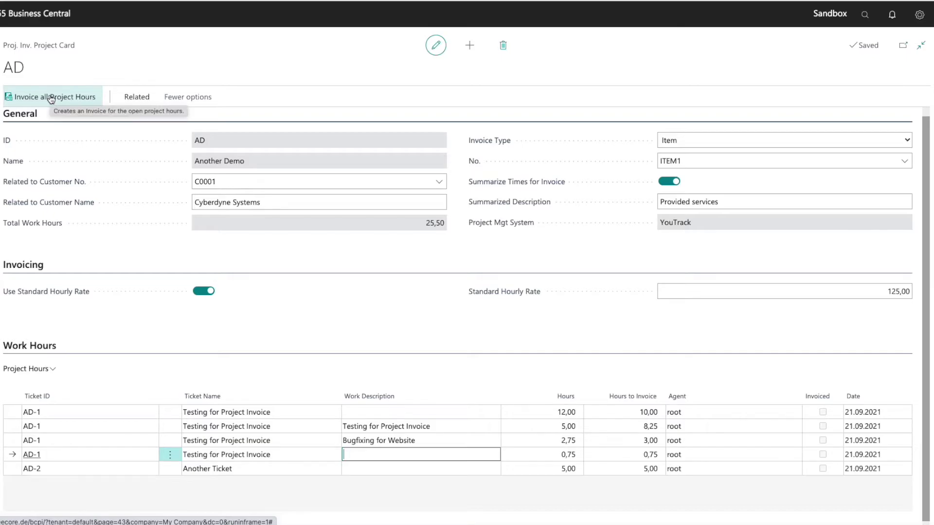
# Step: Create an invoice for all open project hours of the AD project
pyautogui.click(51, 97)
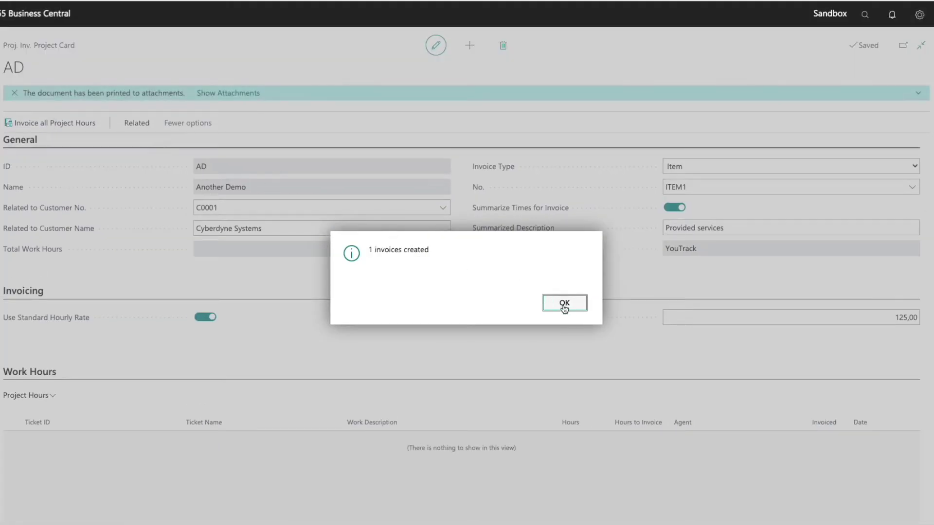
# Step: Open the newly created Cyberdyne Systems invoice from the sales invoices list and review its work description and lines
pyautogui.click(564, 303)
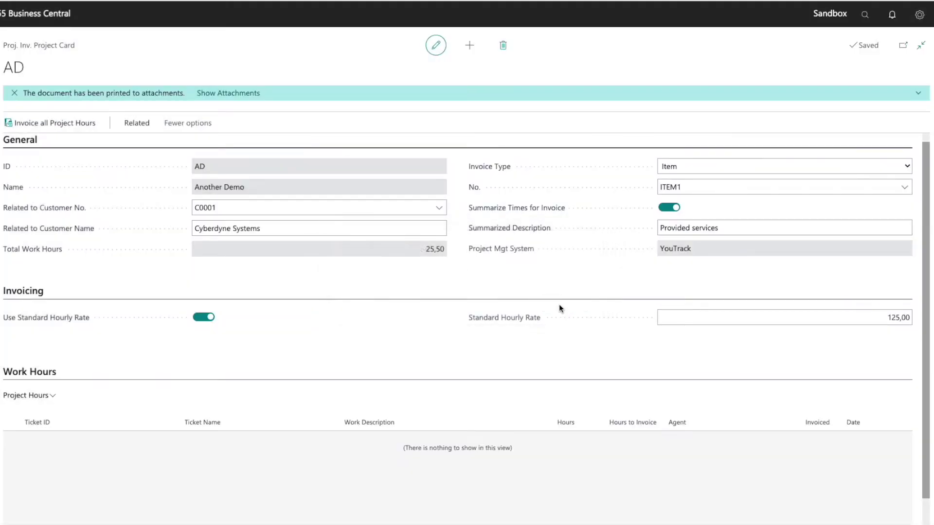
pyautogui.click(864, 15)
pyautogui.write('invoi')
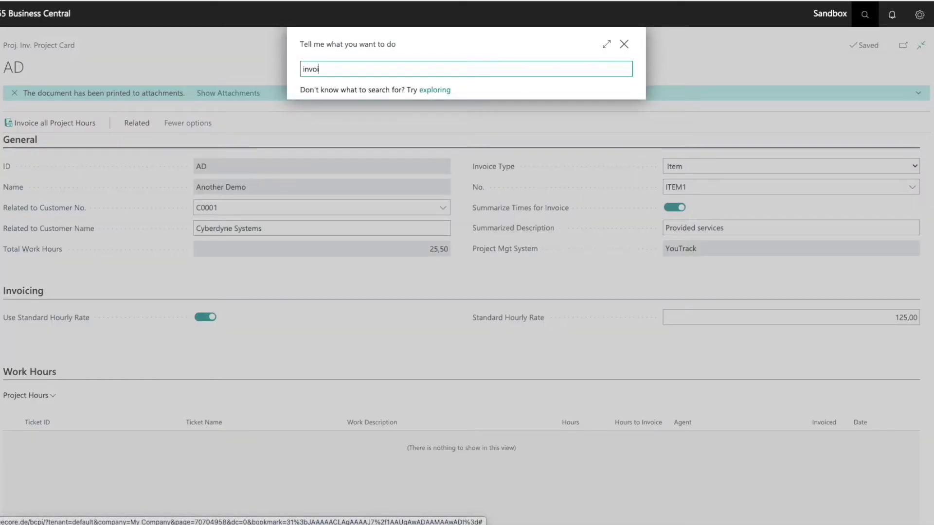
pyautogui.click(353, 176)
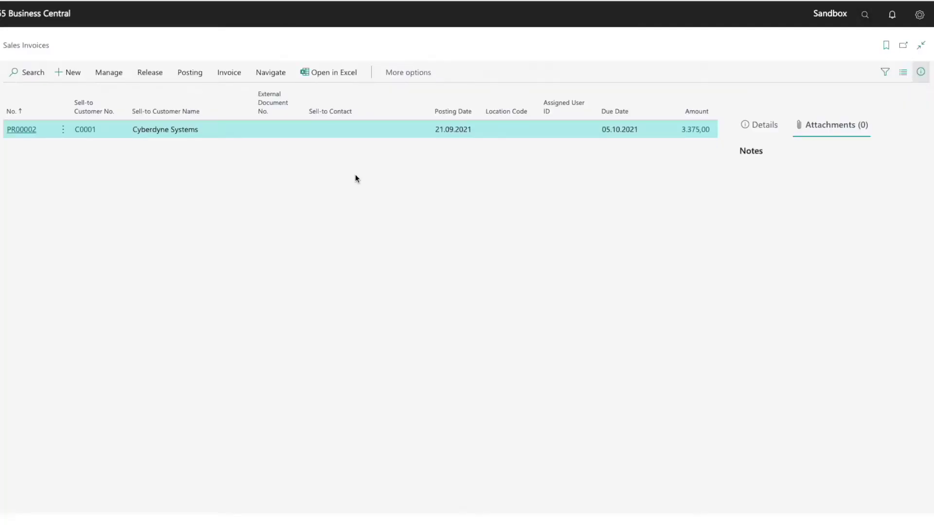
pyautogui.click(12, 130)
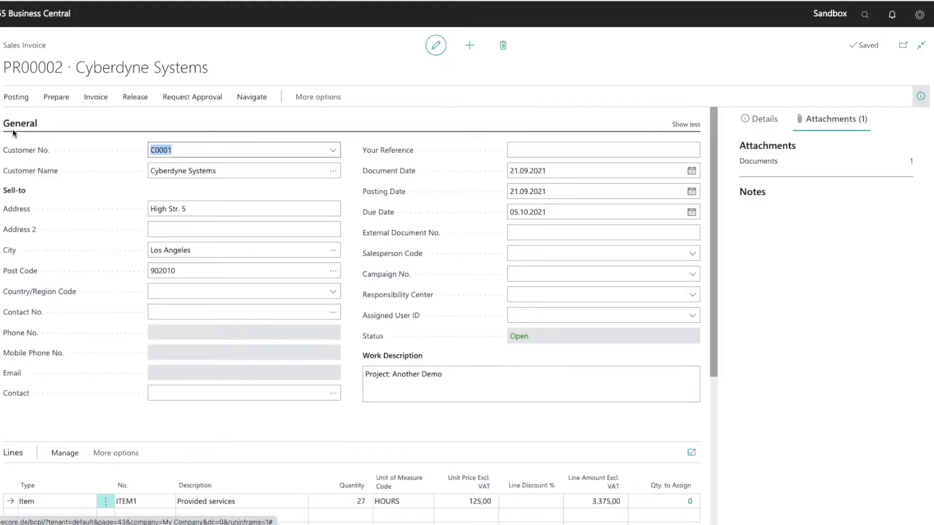
pyautogui.scroll(-1, 231, 211)
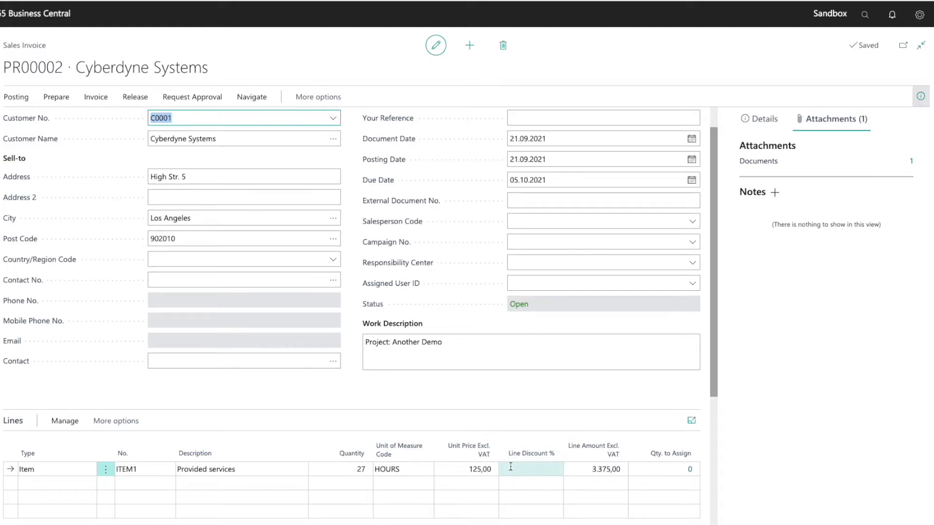
# Step: View the service report PDF attached to the Cyberdyne Systems invoice, and return to the AD project card without posting
pyautogui.click(913, 162)
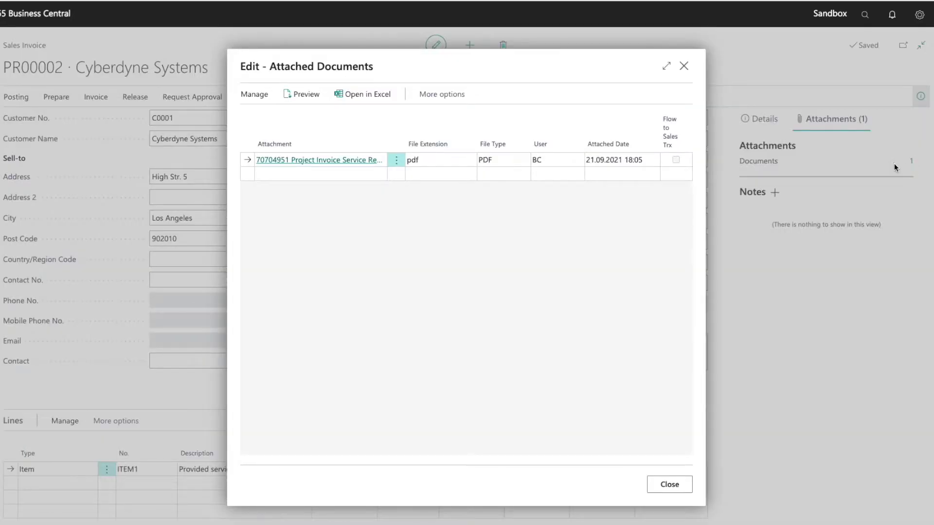
pyautogui.click(336, 165)
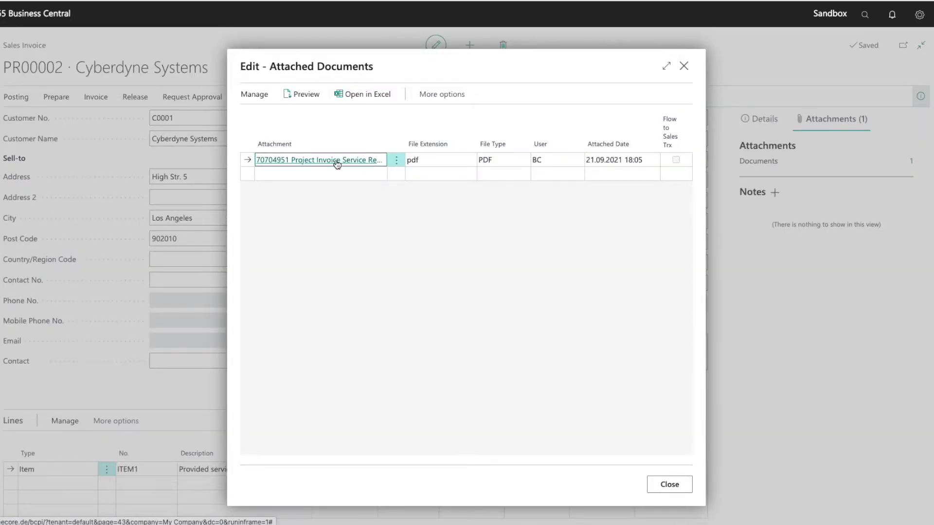
pyautogui.click(9, 512)
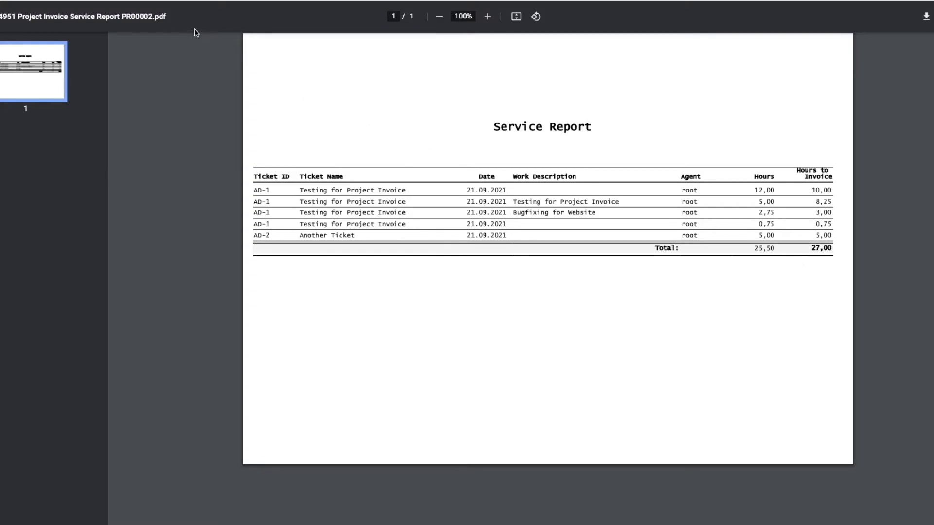
pyautogui.click(126, 0)
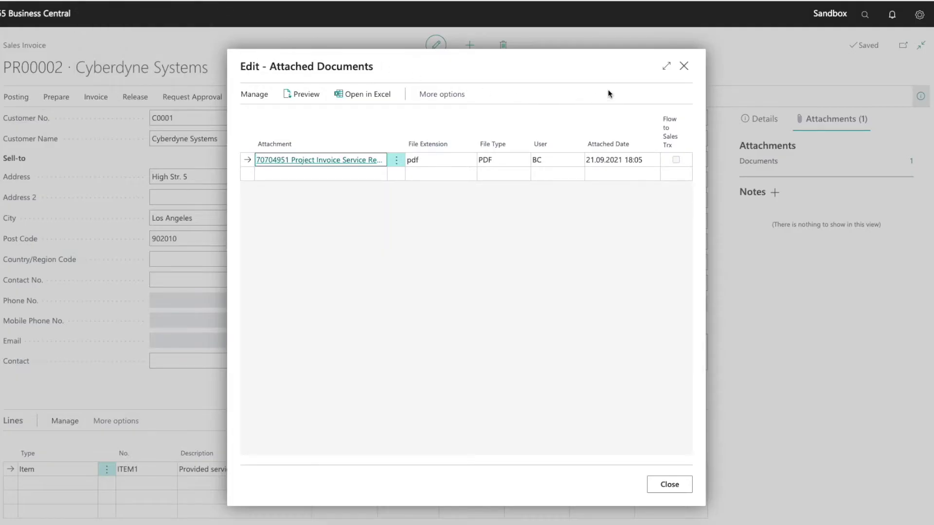
pyautogui.click(683, 66)
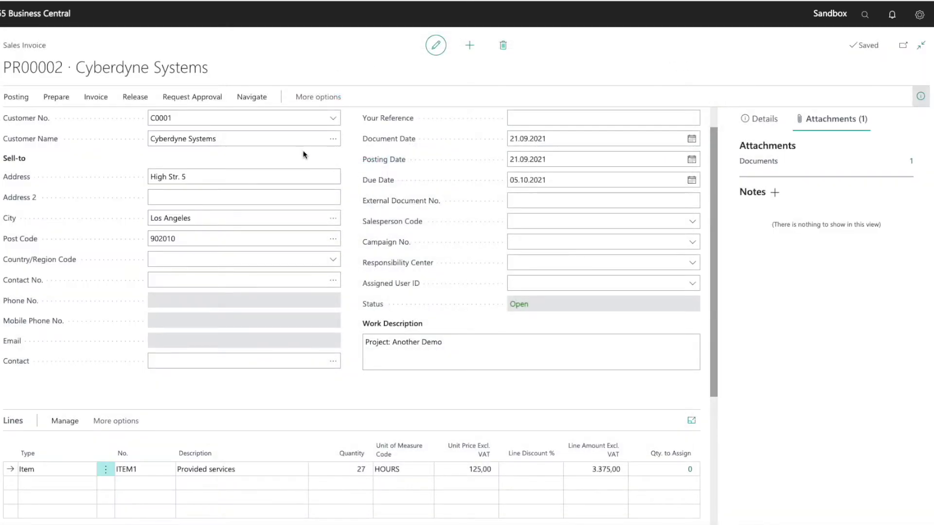
pyautogui.press('Escape')
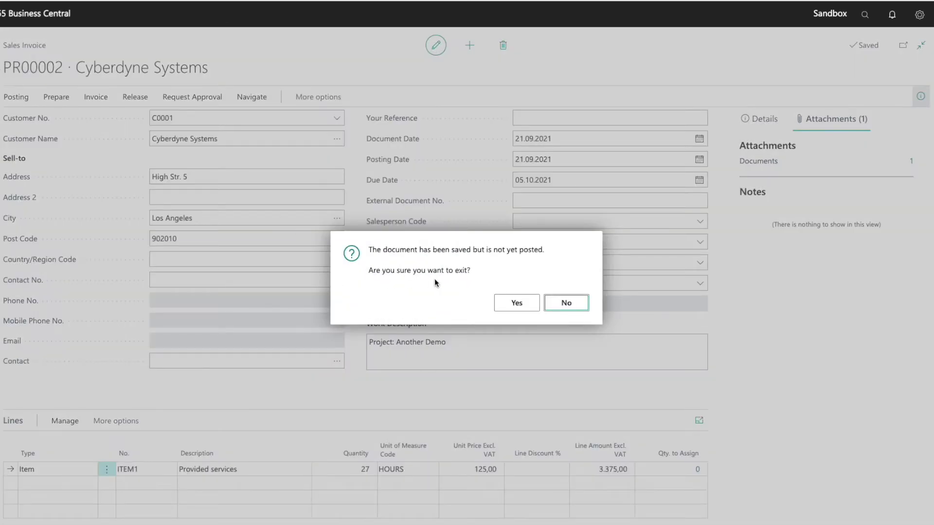
pyautogui.click(515, 303)
pyautogui.press('Escape')
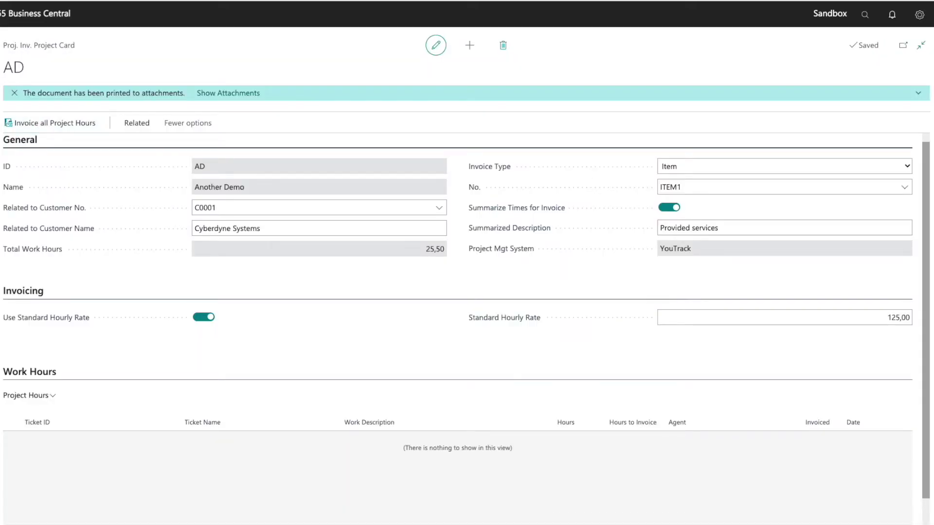
# Step: Open the FT project's card and create an invoice for all of its open project hours
pyautogui.press('Escape')
pyautogui.click(12, 141)
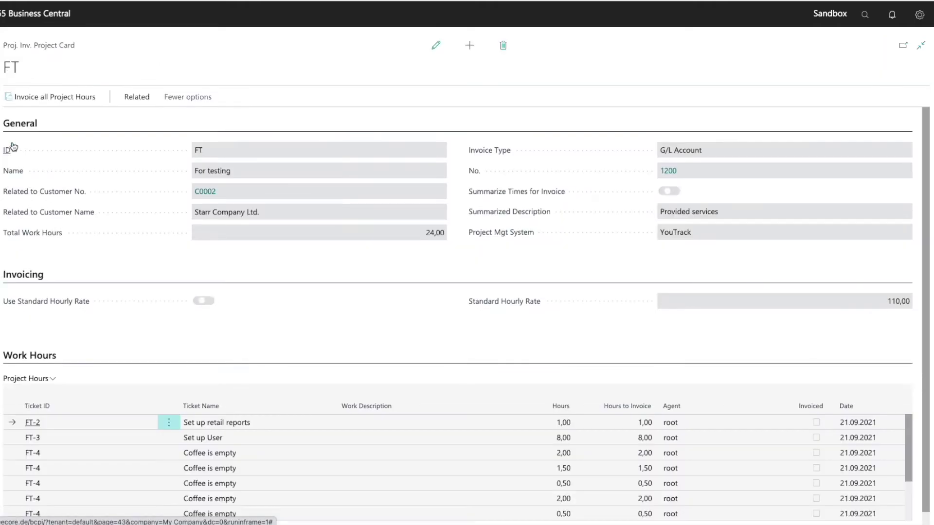
pyautogui.scroll(-1, 194, 309)
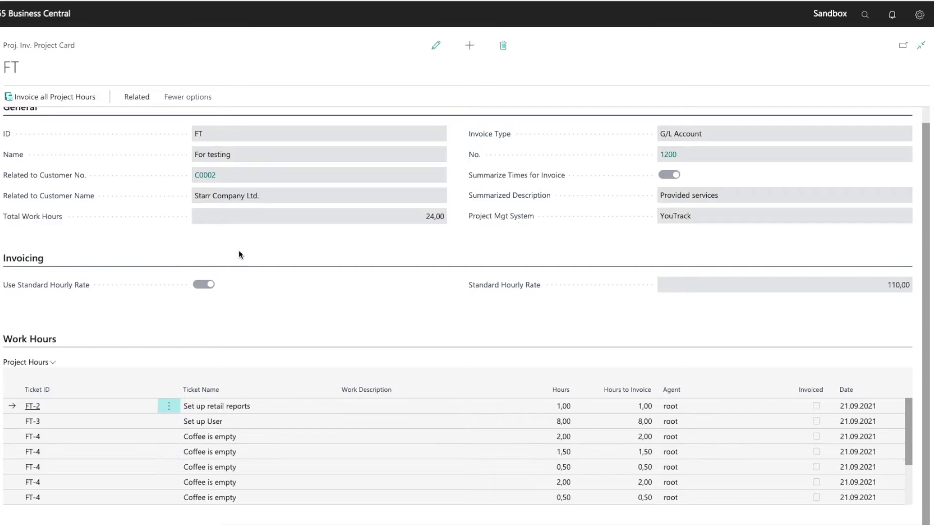
pyautogui.click(63, 98)
pyautogui.click(570, 306)
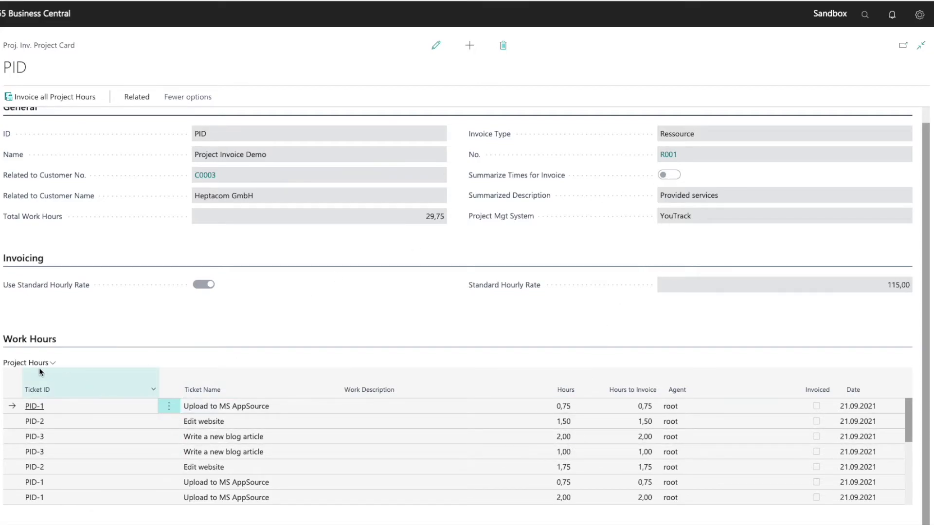
# Step: On the PID project's card, create an invoice for only the first, third, fifth and sixth work hours entries
pyautogui.keyDown('ctrl'); pyautogui.click(81, 435); pyautogui.keyUp('ctrl')
pyautogui.click(35, 468)
pyautogui.click(35, 483)
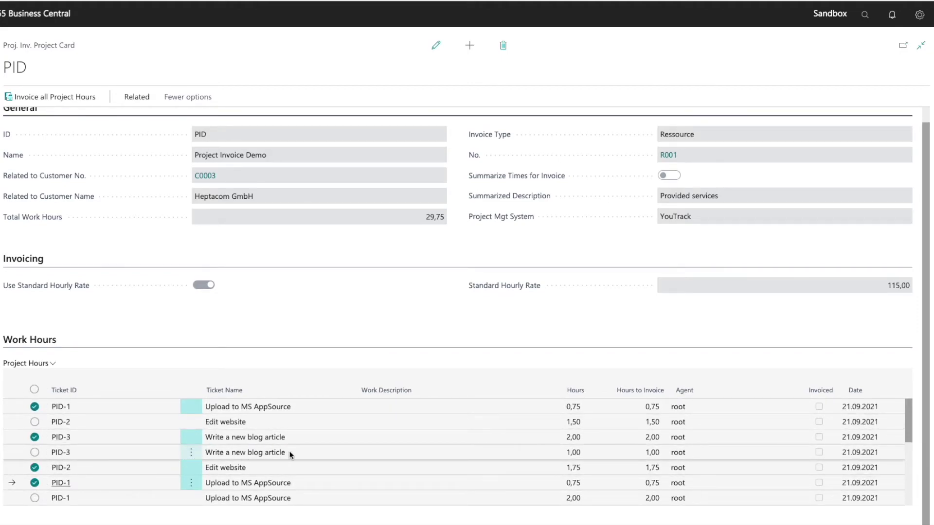
pyautogui.click(47, 363)
pyautogui.click(32, 445)
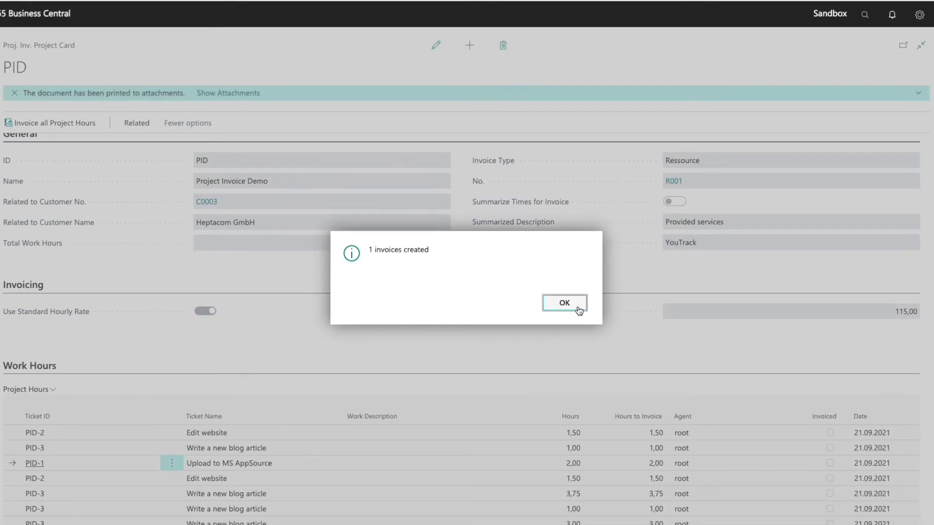
pyautogui.click(577, 304)
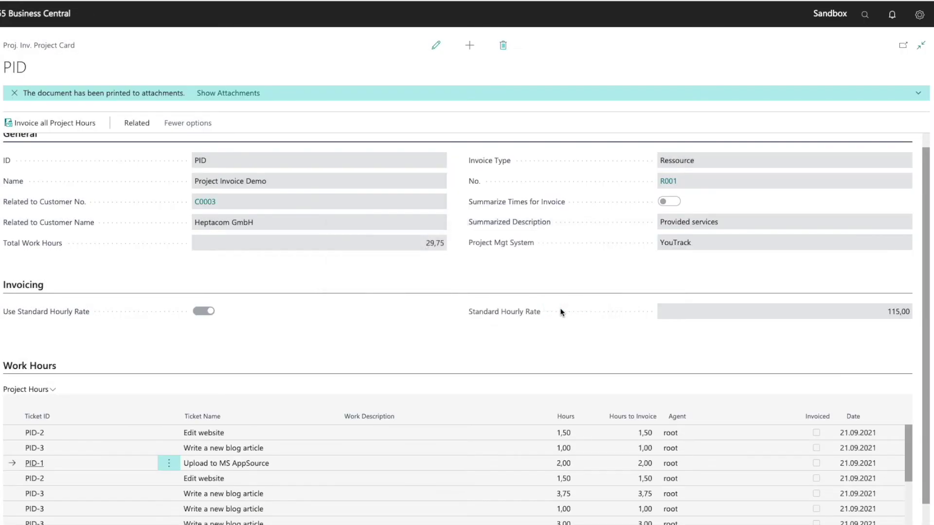
# Step: Open the Heptacom GmbH invoice from the sales invoices list and examine its resource lines
pyautogui.click(864, 15)
pyautogui.write('inoi')
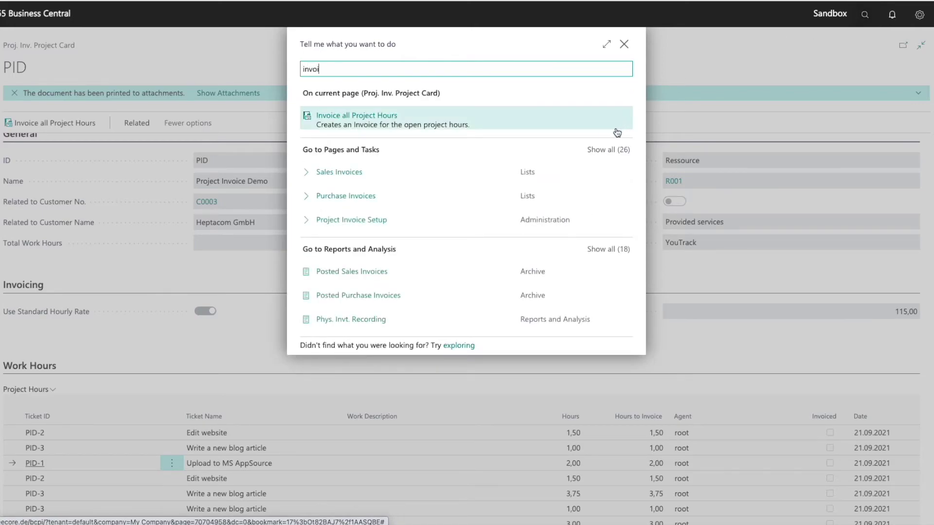
pyautogui.click(392, 173)
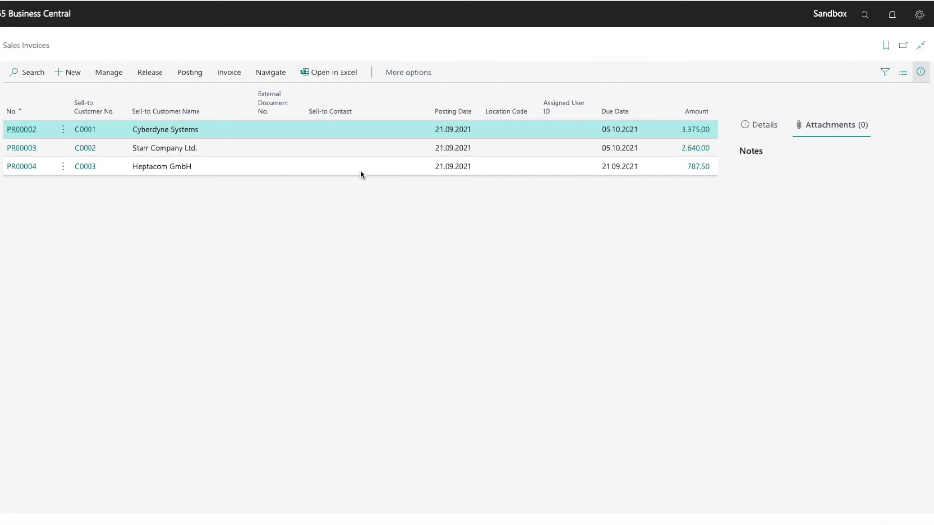
pyautogui.click(23, 168)
pyautogui.scroll(-3, 158, 277)
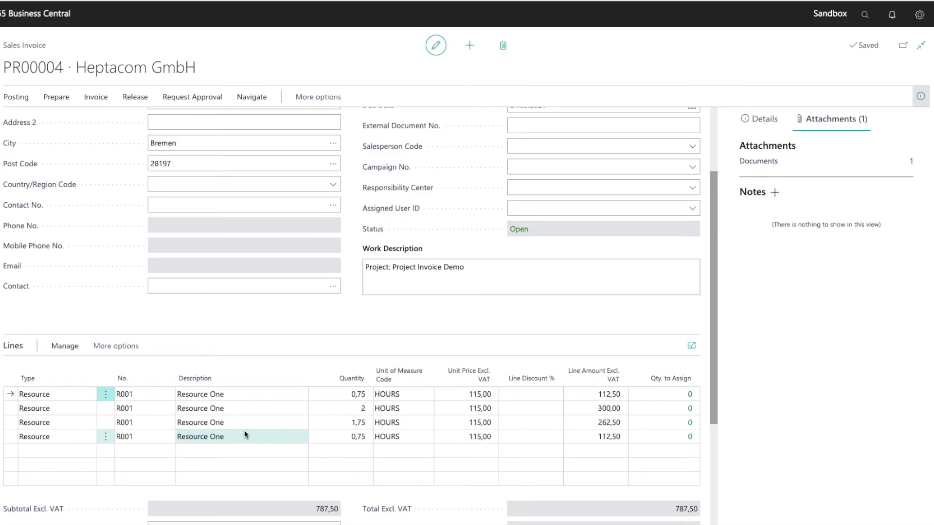
pyautogui.scroll(3, 251, 378)
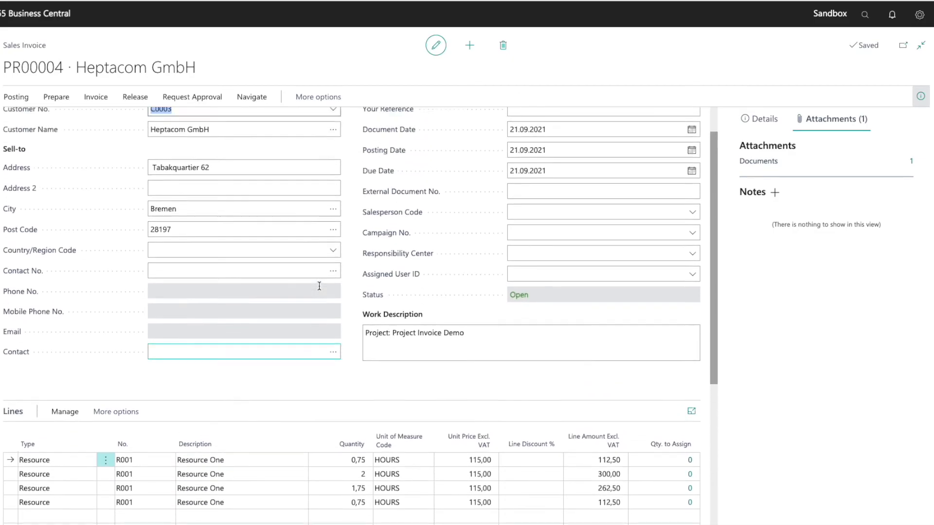
# Step: View the service report PDF attached to the Heptacom GmbH sales invoice and close the attached documents
pyautogui.click(912, 163)
pyautogui.click(320, 160)
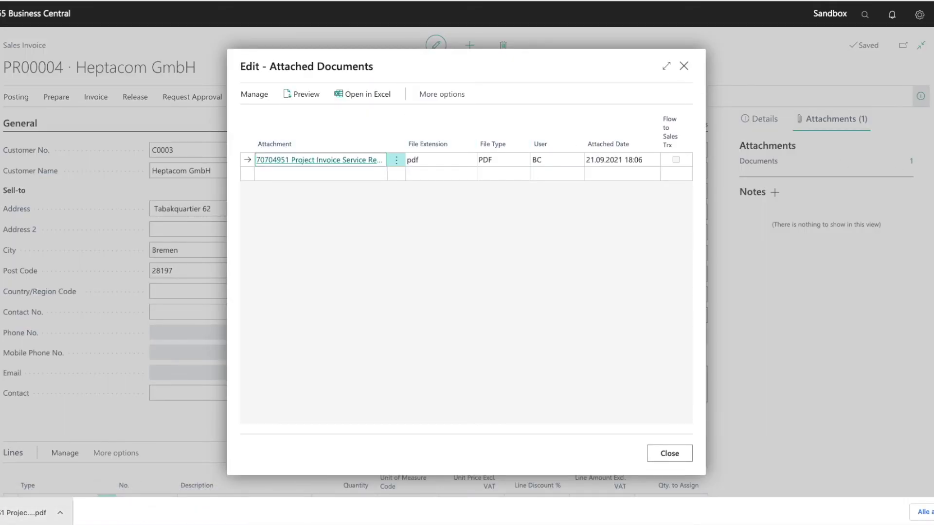
pyautogui.click(26, 512)
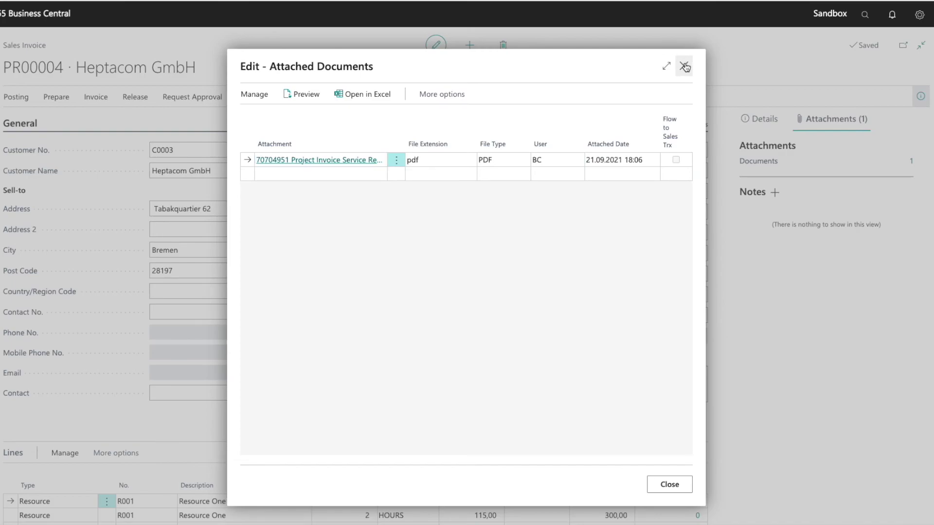
pyautogui.click(684, 66)
# Step: Post the Heptacom GmbH sales invoice and open the posted invoice, dismissing the tour tip
pyautogui.click(16, 98)
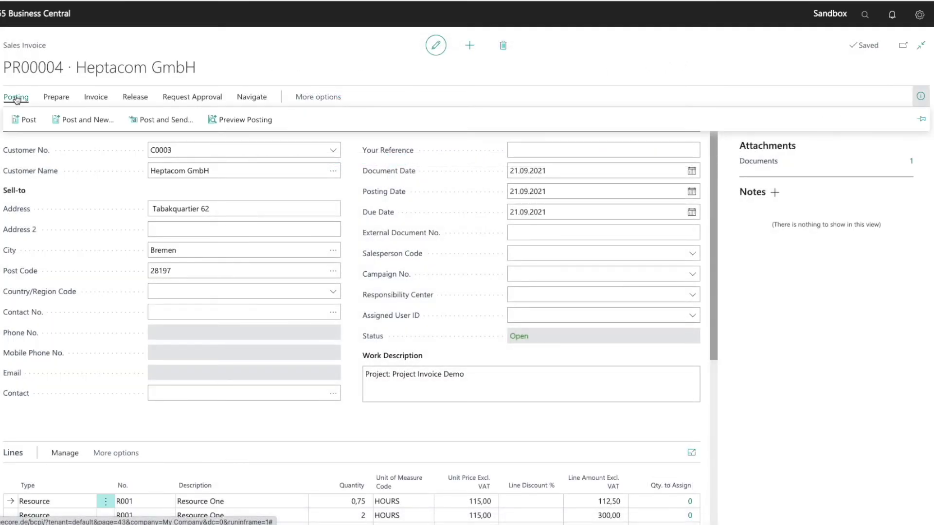
pyautogui.click(27, 121)
pyautogui.click(521, 305)
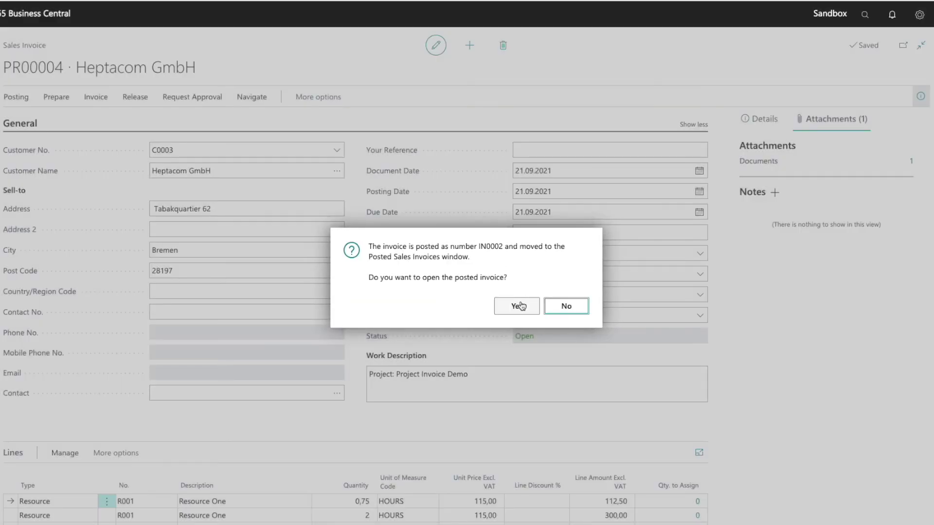
pyautogui.click(525, 308)
pyautogui.scroll(-1, 512, 225)
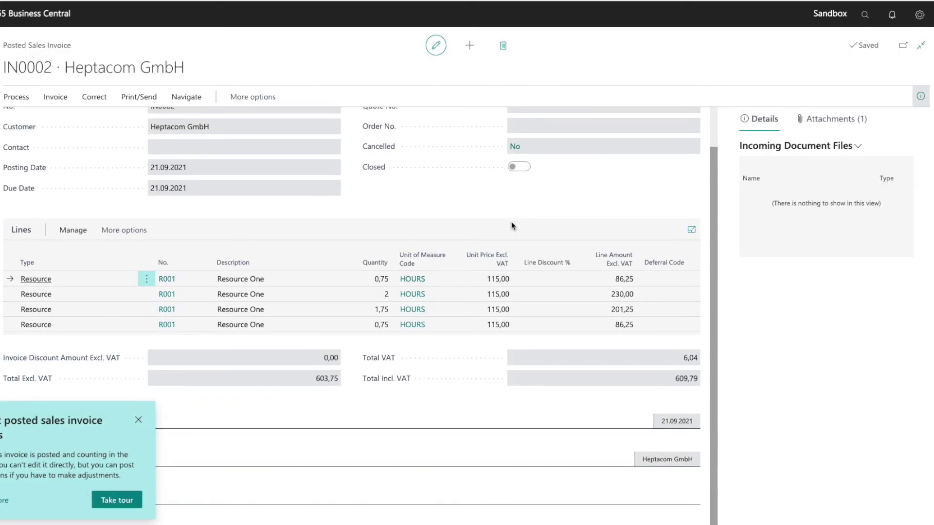
pyautogui.click(139, 421)
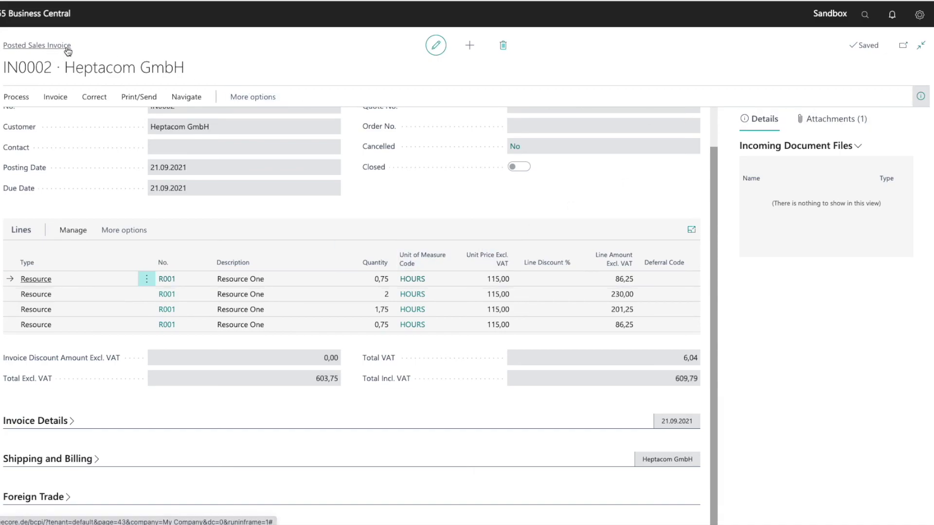
# Step: Open the service report PDF attached to the posted Heptacom GmbH invoice
pyautogui.moveTo(76, 49); pyautogui.dragTo(1, 50)
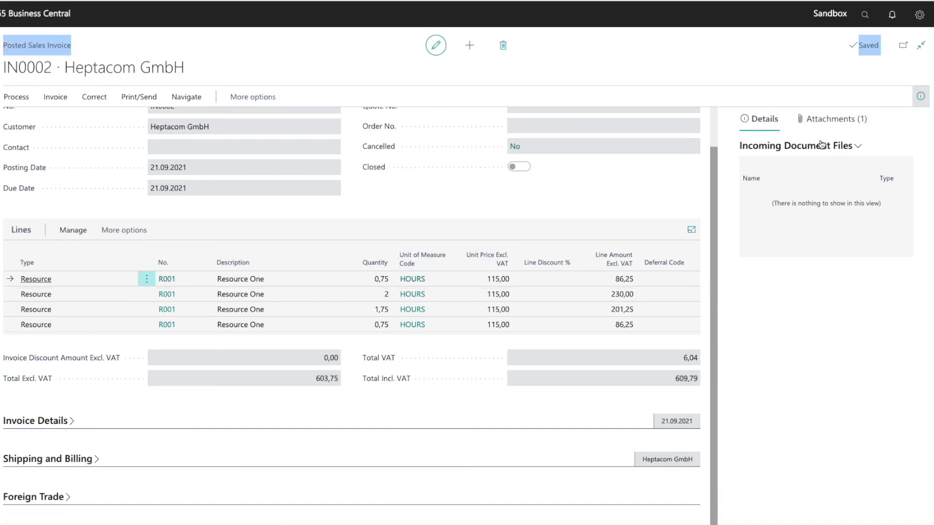
pyautogui.click(833, 120)
pyautogui.click(913, 165)
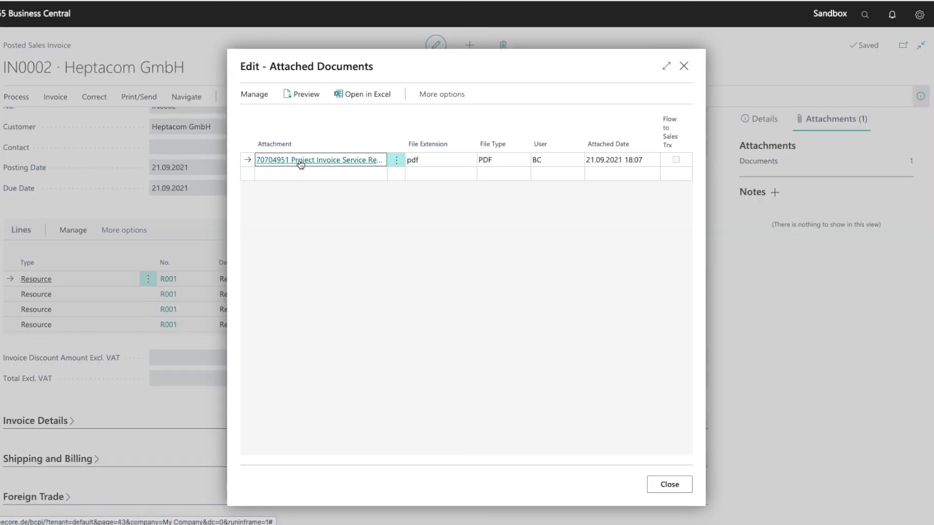
pyautogui.click(300, 164)
pyautogui.click(24, 512)
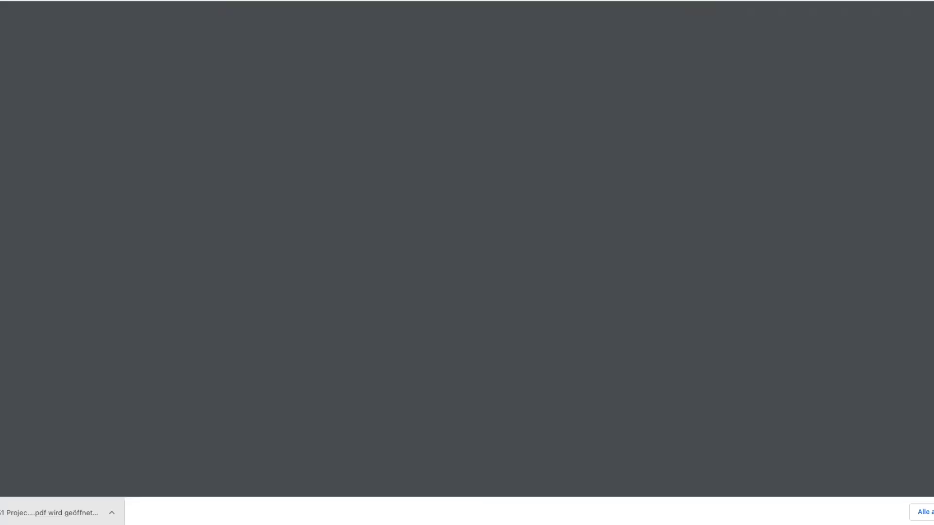